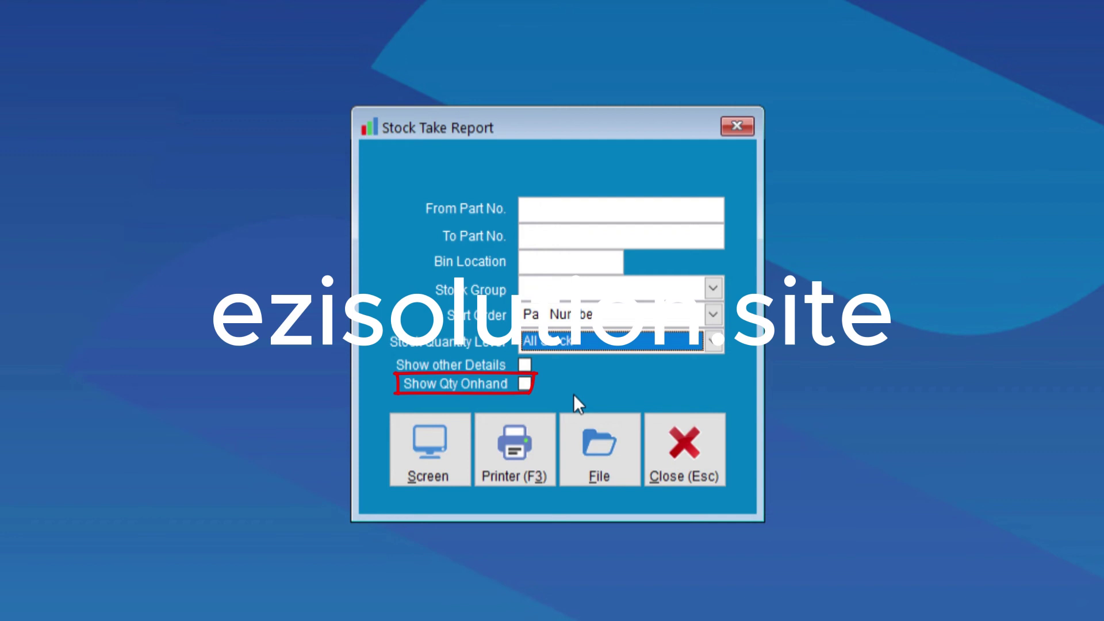
Preview the Stock Take Report for all stock on screen with on-hand quantities included.
{"action": "left_click", "coordinate": [524, 383]}
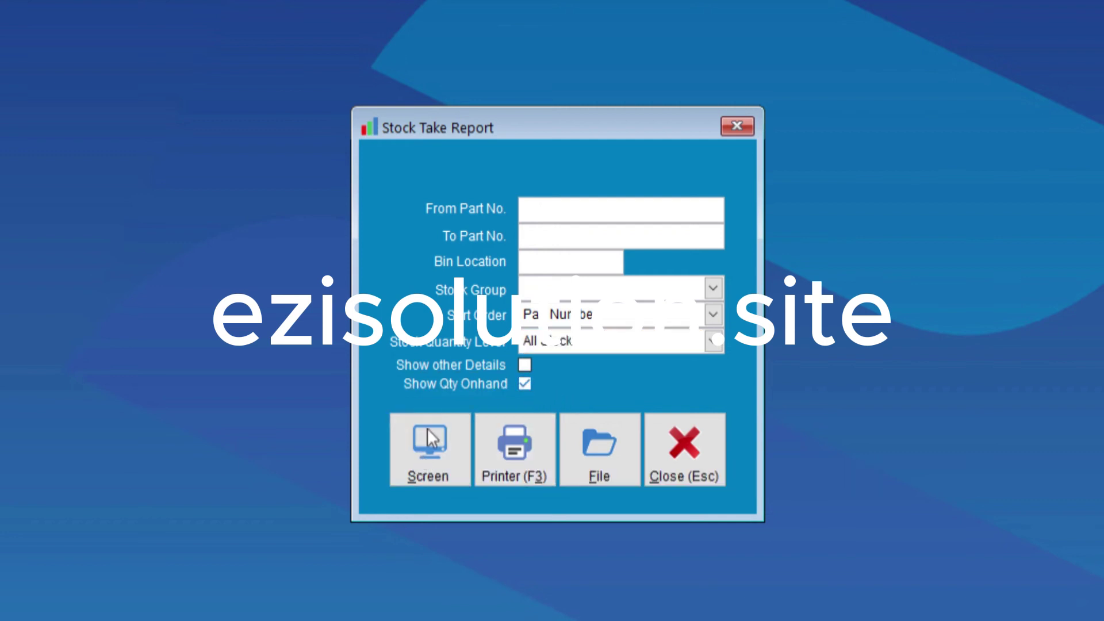
{"action": "left_click", "coordinate": [435, 440]}
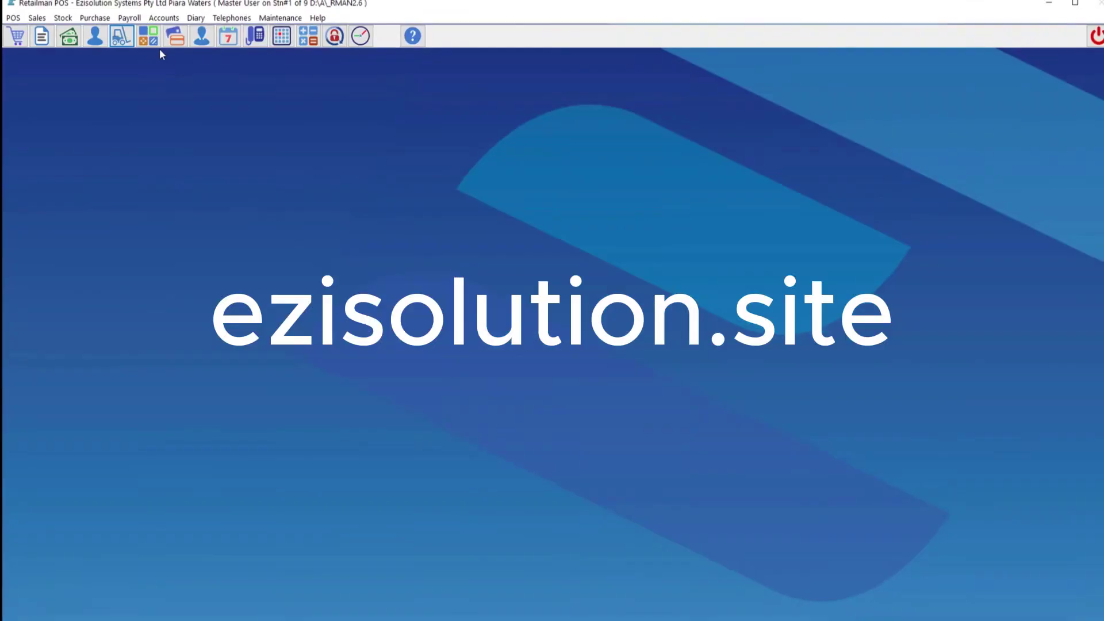
Preview the Stock Take Report for all stock on screen without on-hand quantities, and close the preview.
{"action": "left_click", "coordinate": [60, 20]}
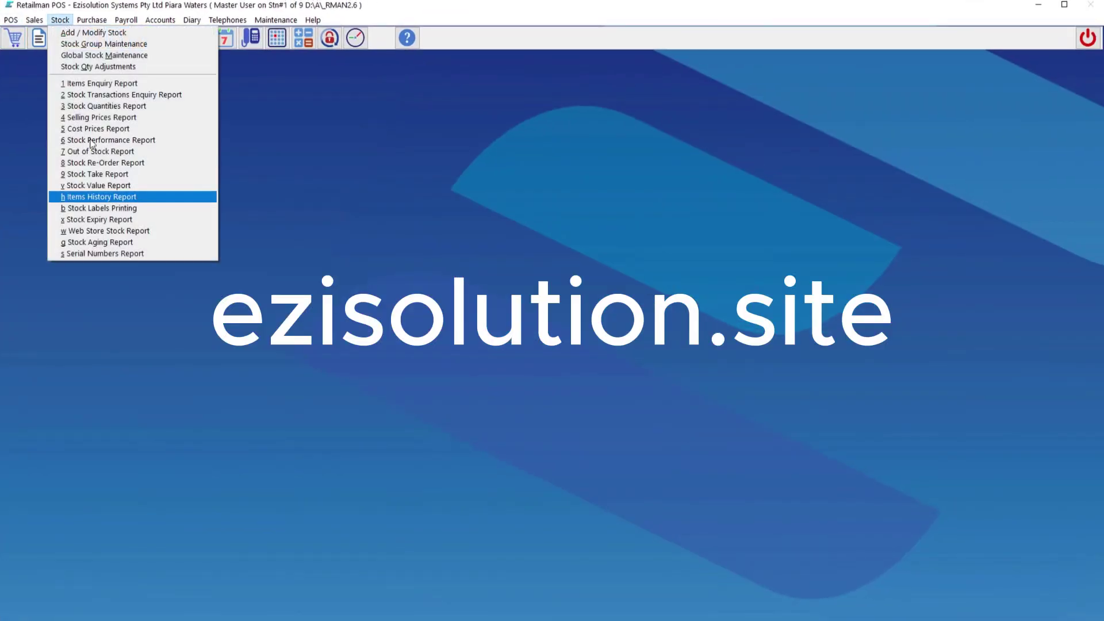
{"action": "left_click", "coordinate": [98, 173]}
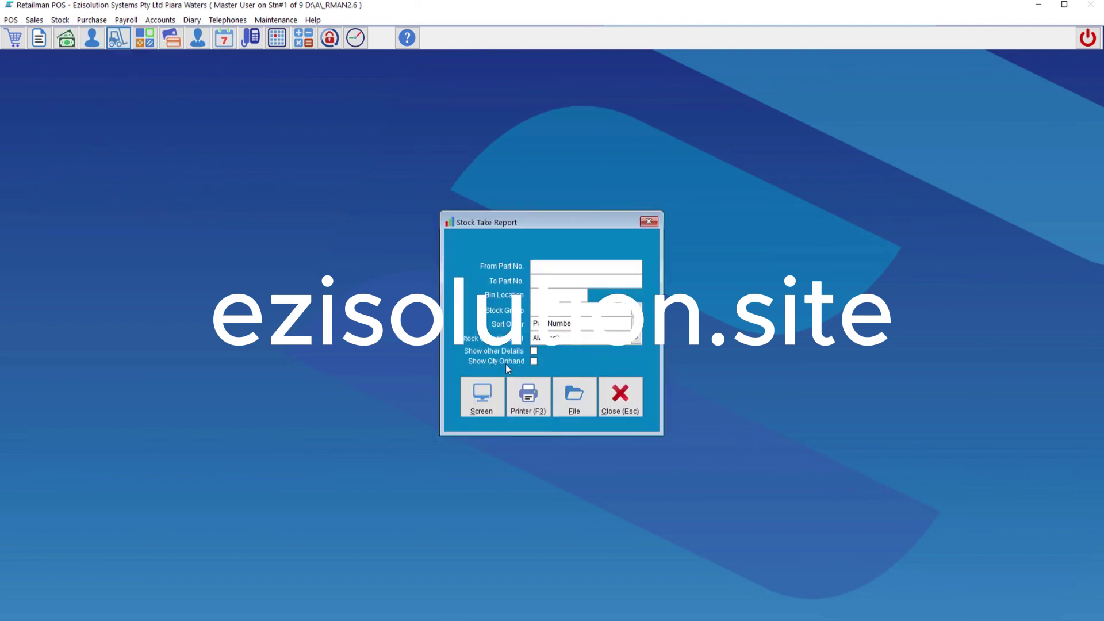
{"action": "left_click", "coordinate": [486, 394]}
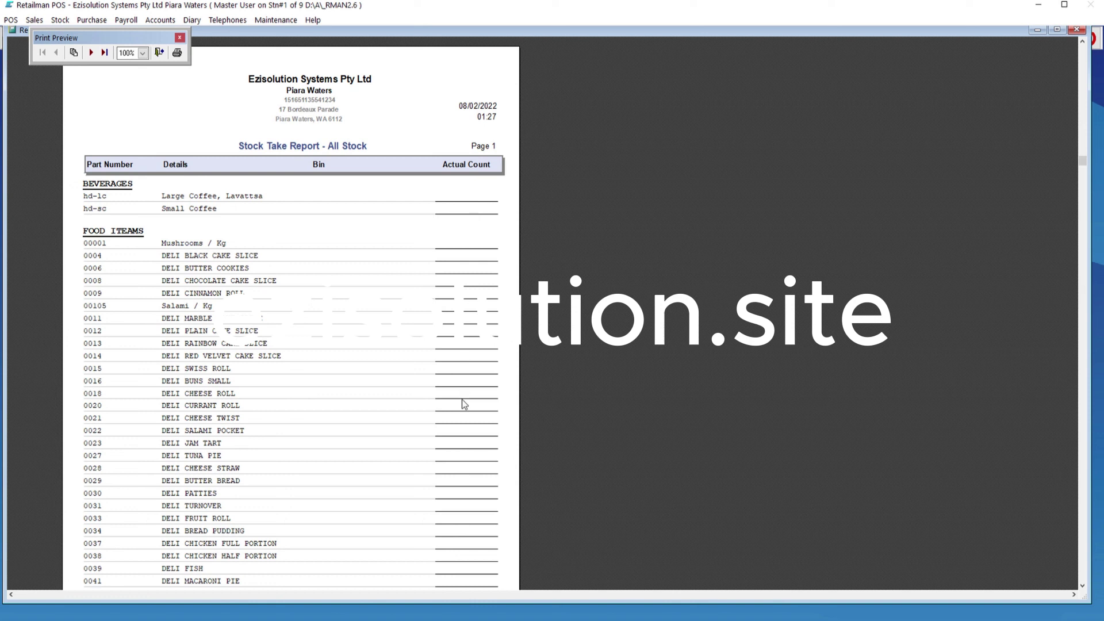
{"action": "left_click", "coordinate": [160, 53]}
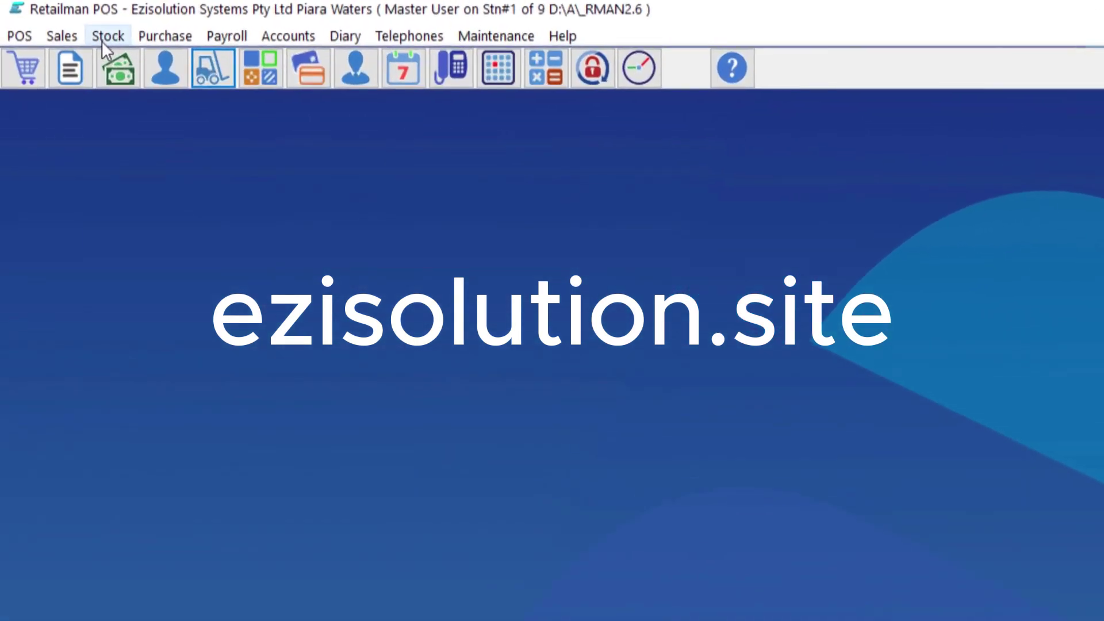
Start stock quantity adjustment number 2 of type Stocktake, with details "zero stock" and posting account 1200.
{"action": "left_click", "coordinate": [60, 20]}
{"action": "left_click", "coordinate": [154, 122]}
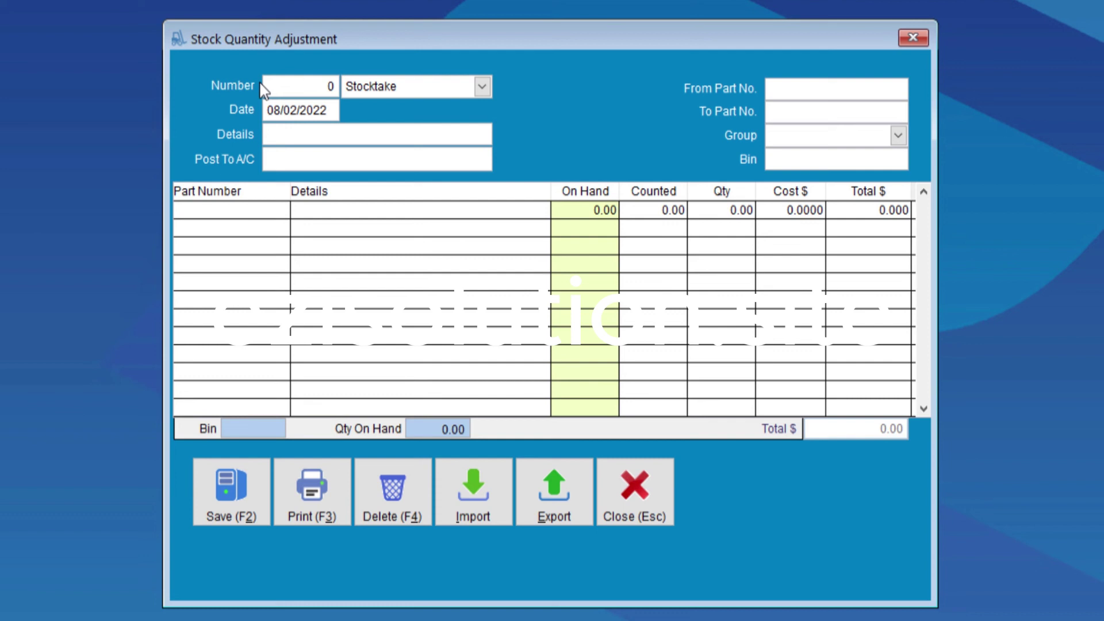
{"action": "type", "text": "2"}
{"action": "key", "text": "Tab"}
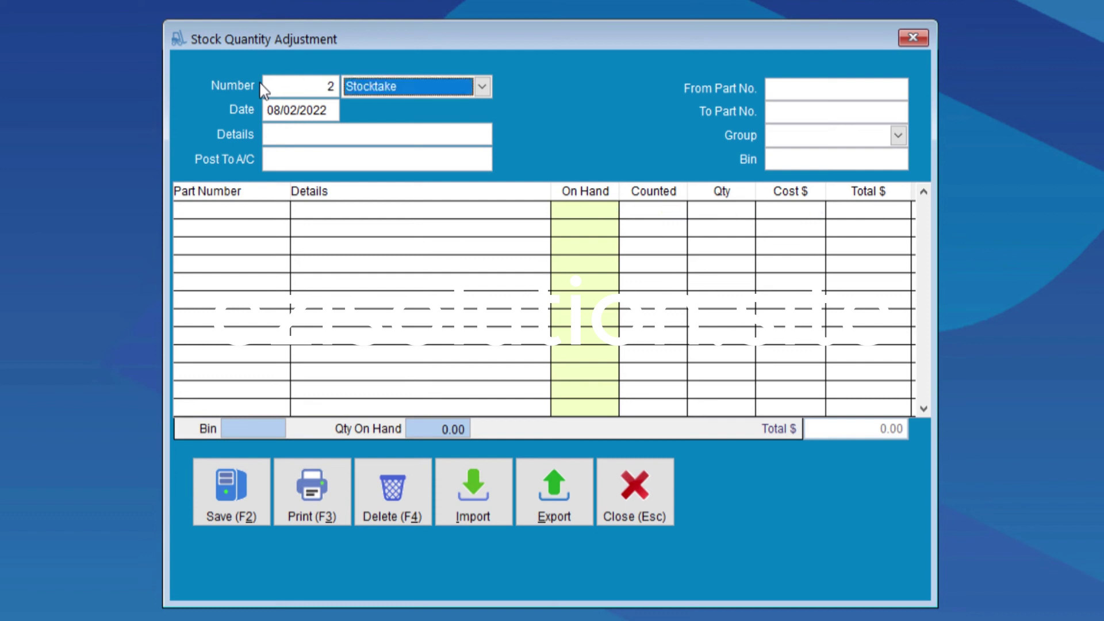
{"action": "key", "text": "Tab"}
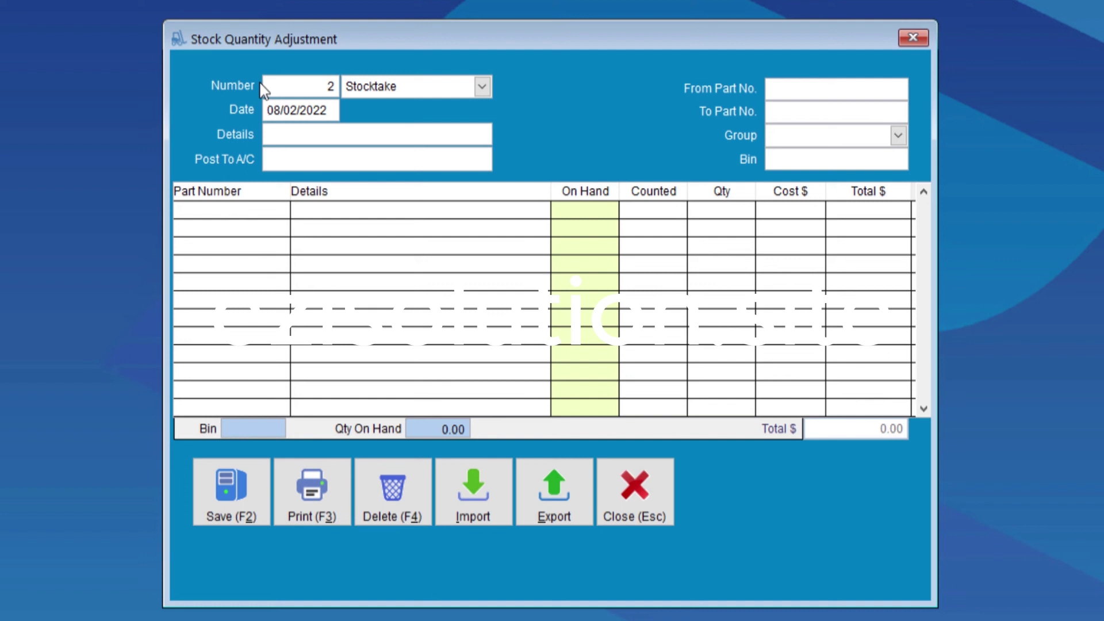
{"action": "type", "text": "zero stock"}
{"action": "key", "text": "Tab"}
{"action": "type", "text": "5200"}
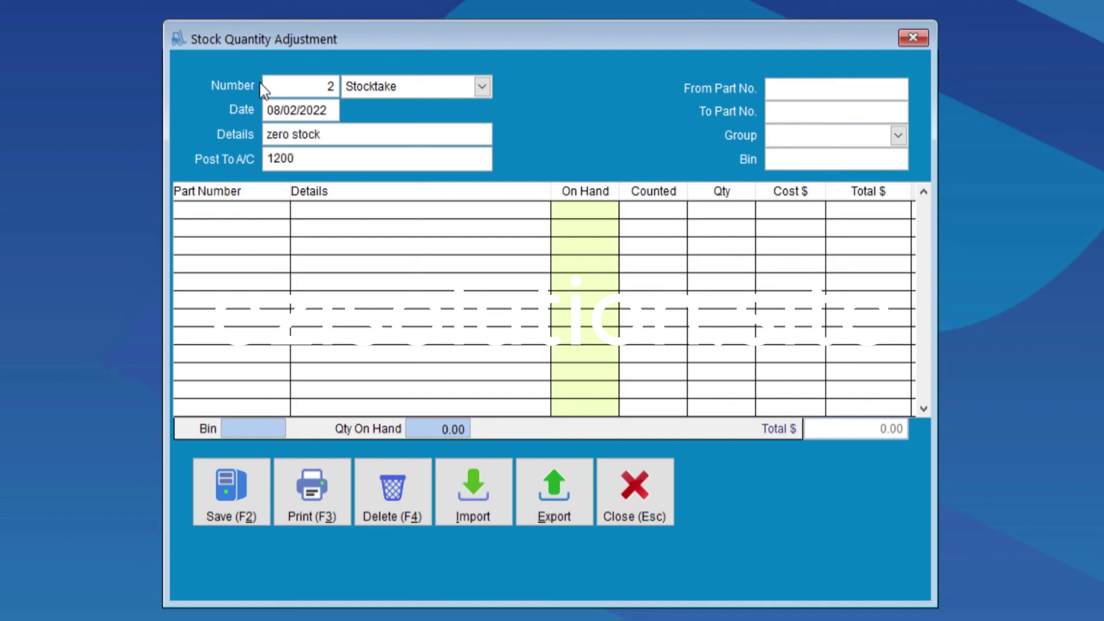
{"action": "key", "text": "Tab"}
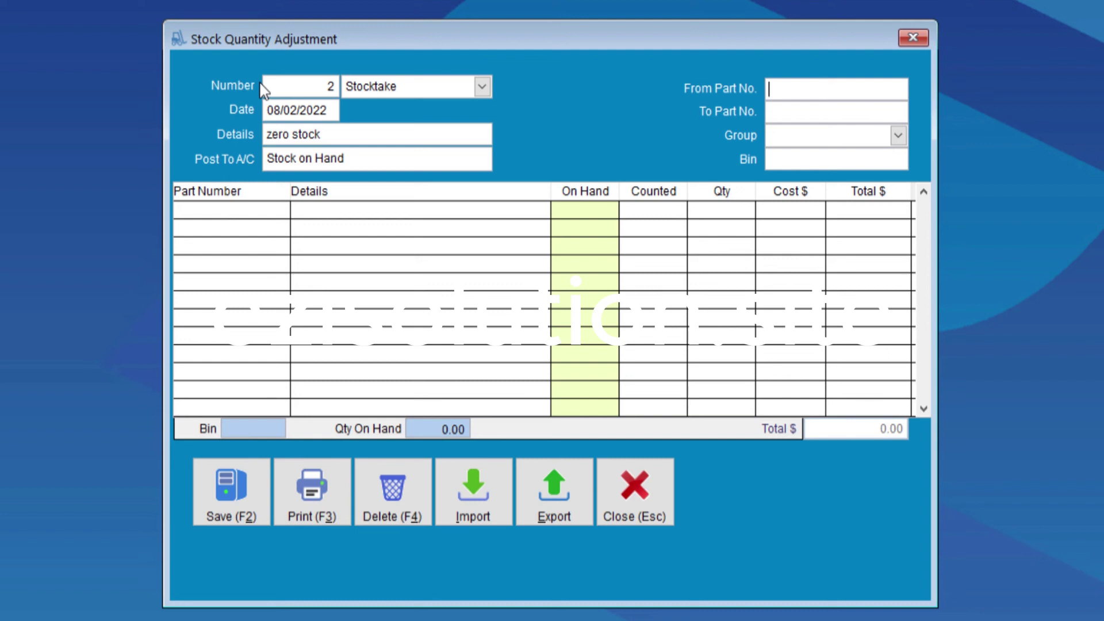
Load the stock items from part number 0 to zzzz into the adjustment, leaving group and bin blank.
{"action": "type", "text": "0"}
{"action": "key", "text": "Tab"}
{"action": "type", "text": "zzzz"}
{"action": "key", "text": "Tab"}
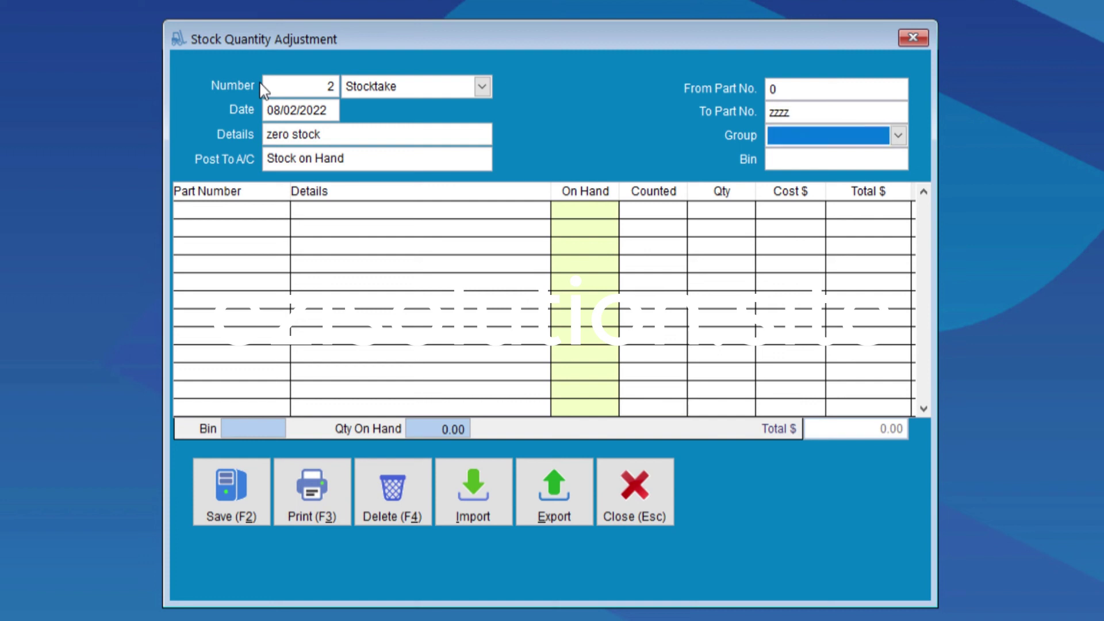
{"action": "key", "text": "Tab"}
{"action": "key", "text": "Tab"}
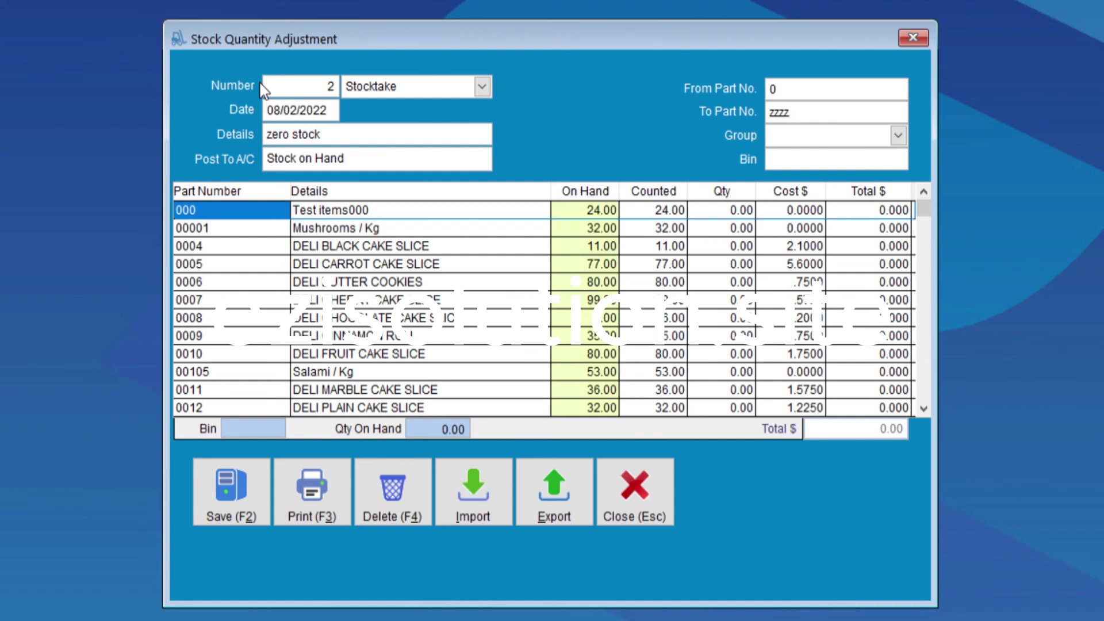
Zero the counted quantities of all loaded items and save the adjustment.
{"action": "left_click", "coordinate": [653, 188]}
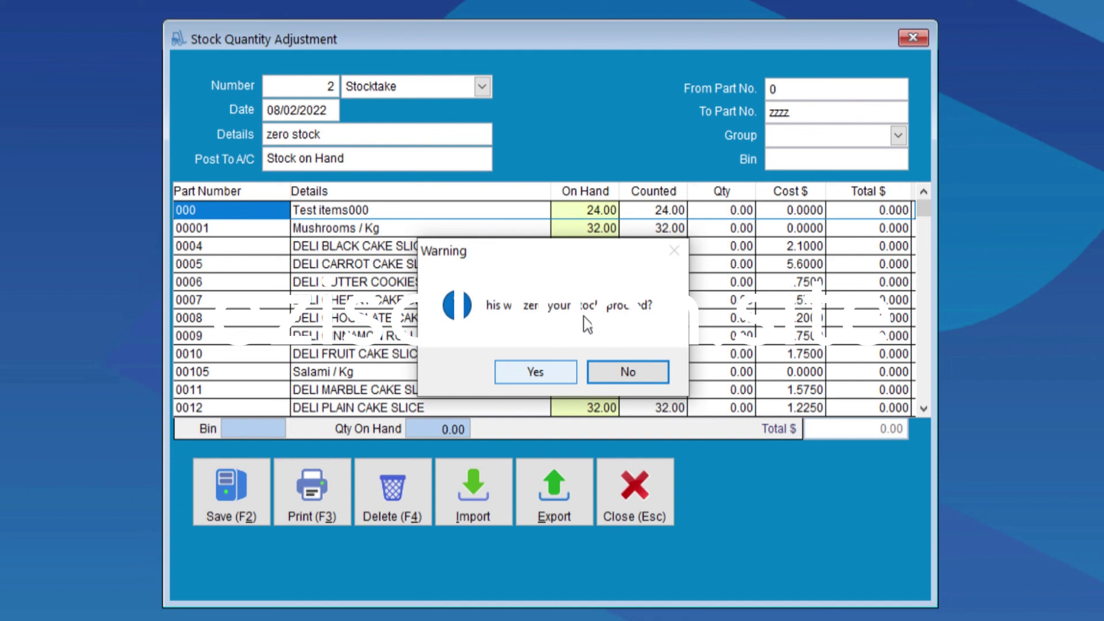
{"action": "left_click", "coordinate": [545, 373]}
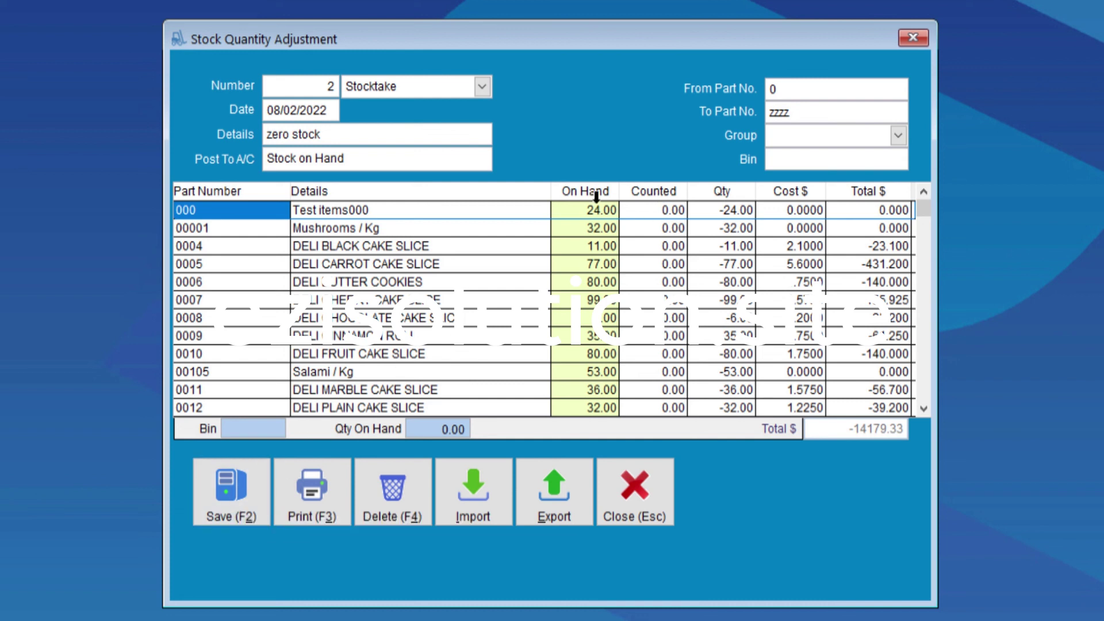
{"action": "left_click", "coordinate": [229, 506]}
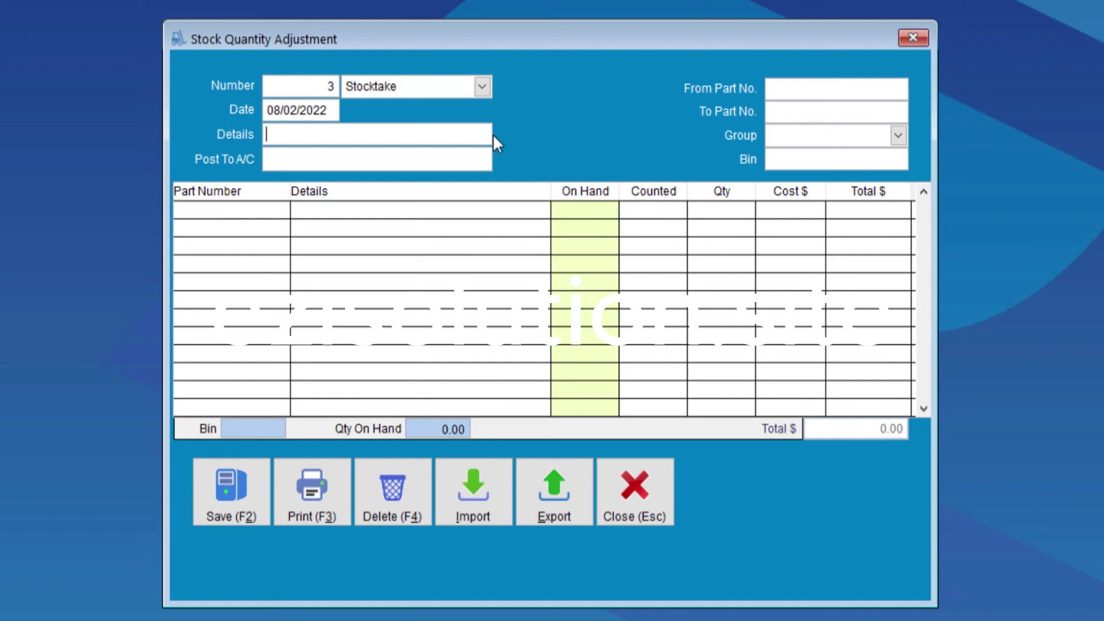
Enter "stock take" as the details of adjustment 3, post it to Stock on Hand, and leave the part filters blank.
{"action": "type", "text": "stock take5200"}
{"action": "key", "text": "Tab"}
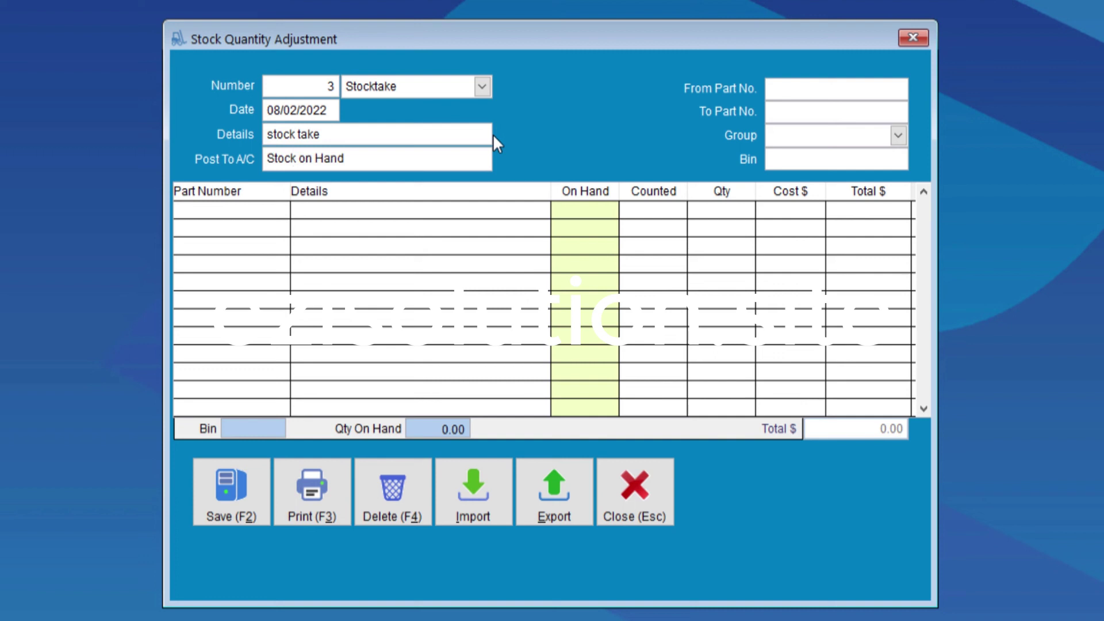
{"action": "key", "text": "Tab"}
{"action": "key", "text": "Tab"}
{"action": "key", "text": "Tab"}
{"action": "key", "text": "Tab"}
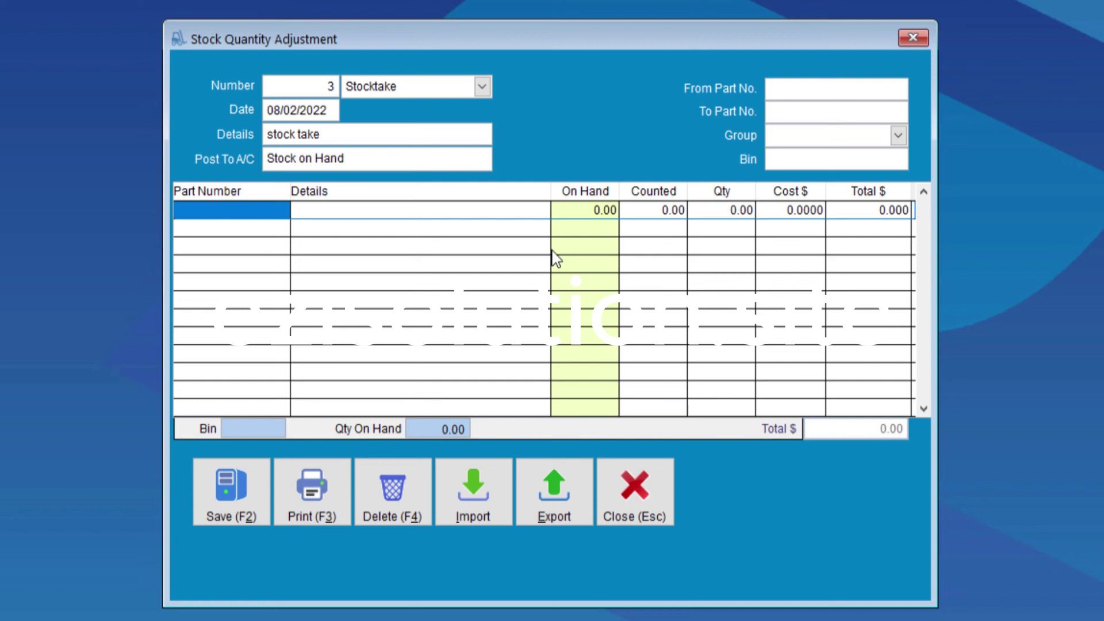
Add part number 0005 to the adjustment with a counted quantity of 5, keeping its default cost.
{"action": "type", "text": "0005"}
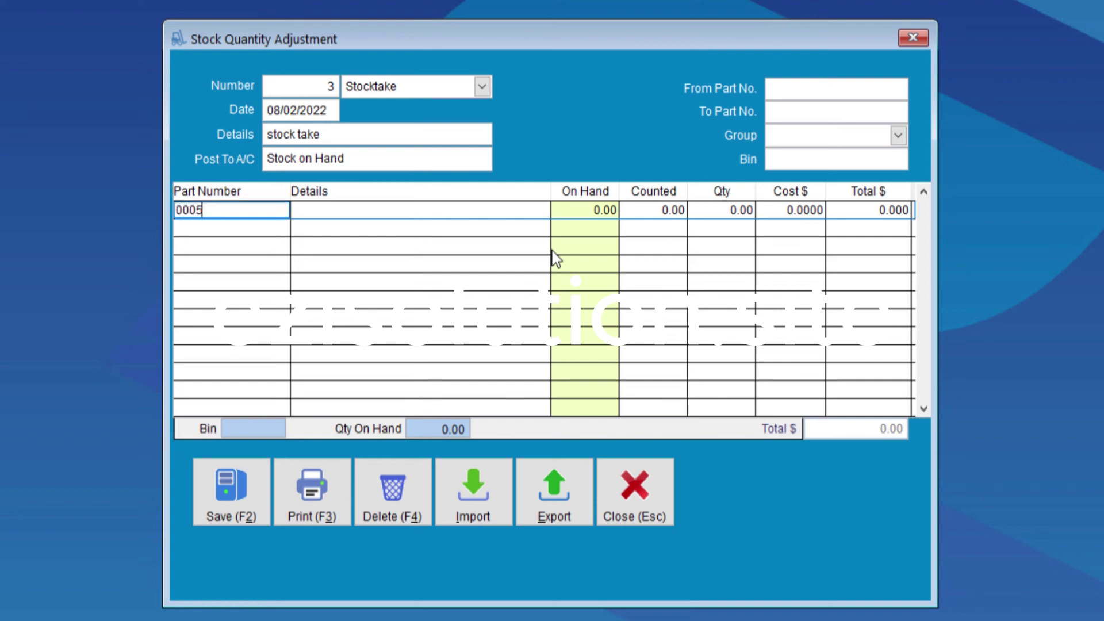
{"action": "key", "text": "Return"}
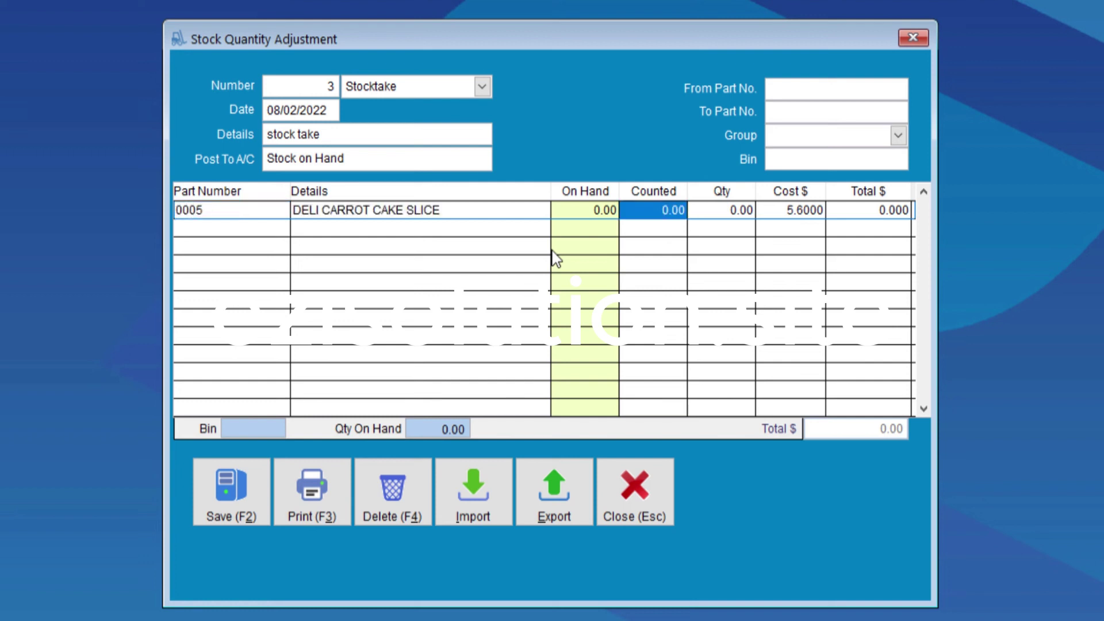
{"action": "type", "text": "5"}
{"action": "key", "text": "Return"}
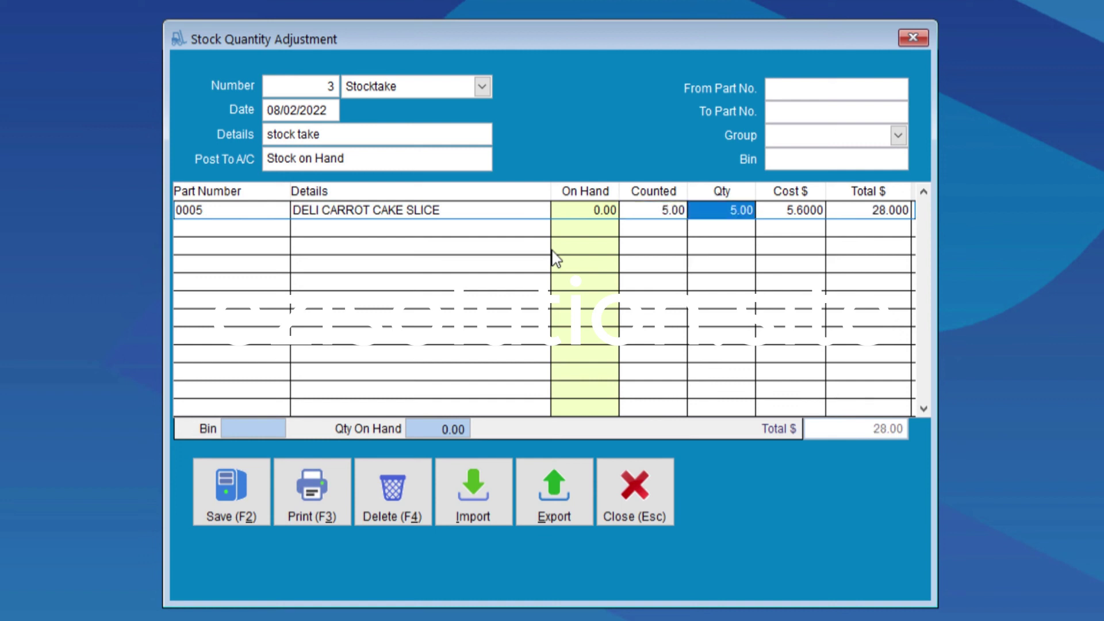
{"action": "key", "text": "Return"}
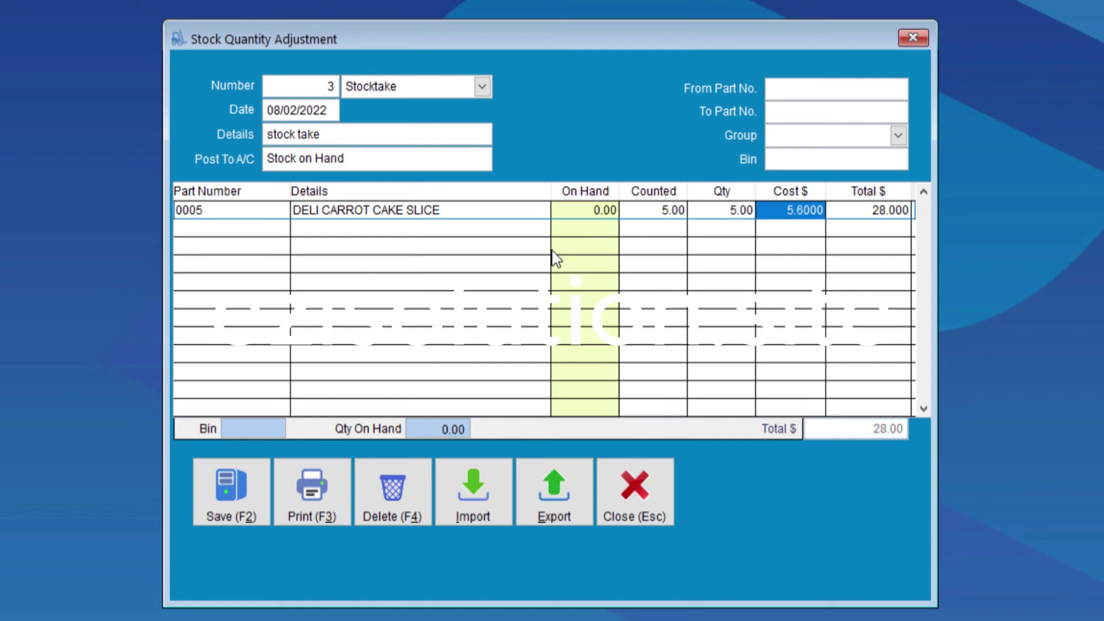
{"action": "key", "text": "Return"}
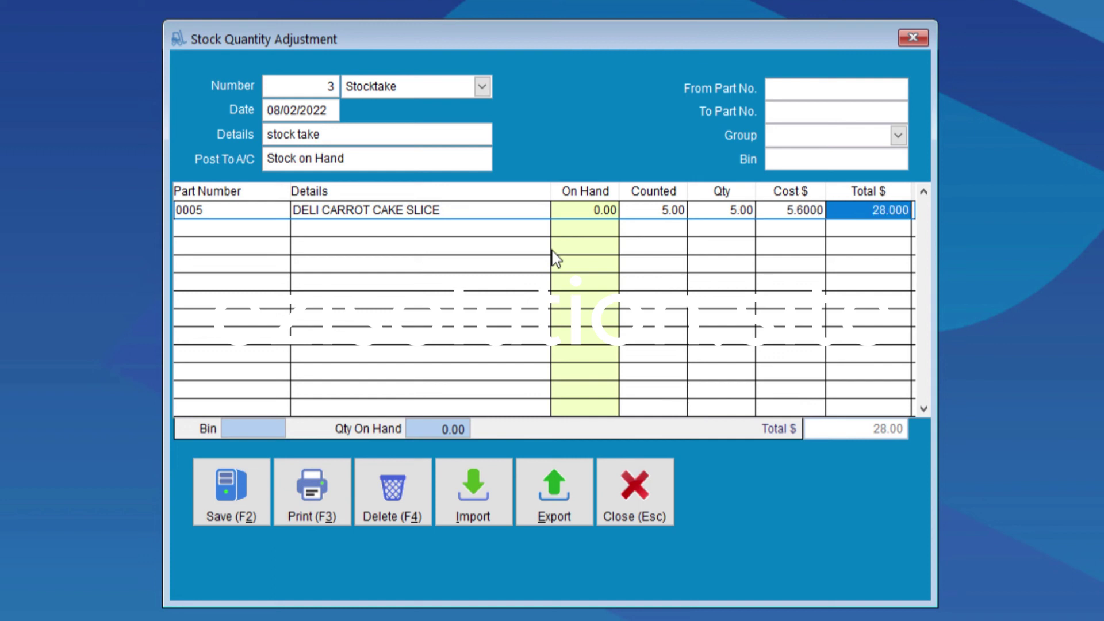
{"action": "key", "text": "Return"}
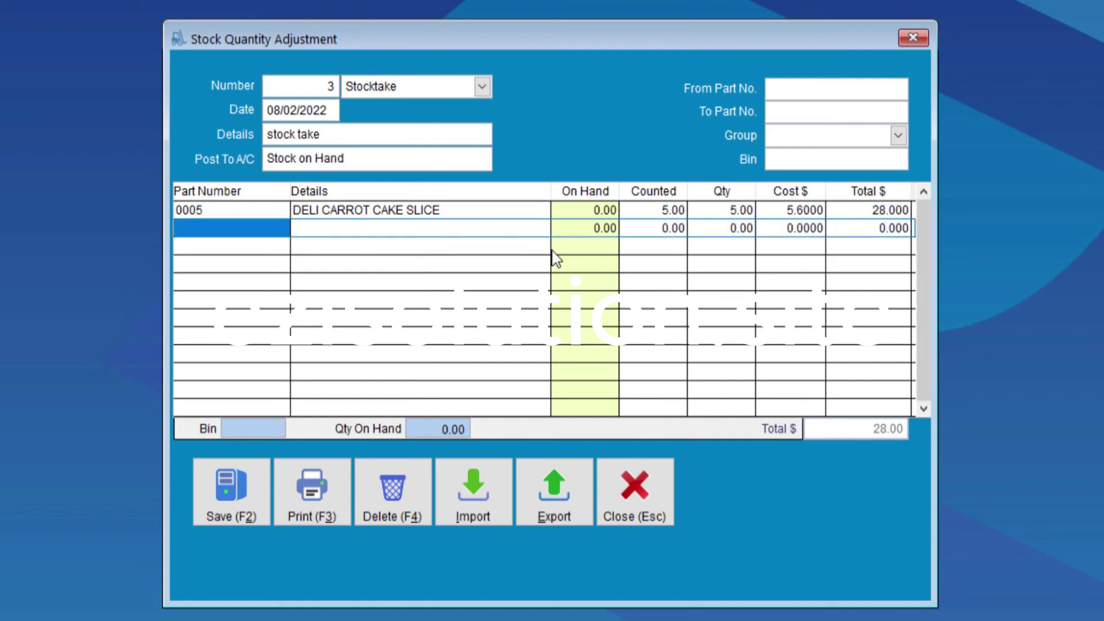